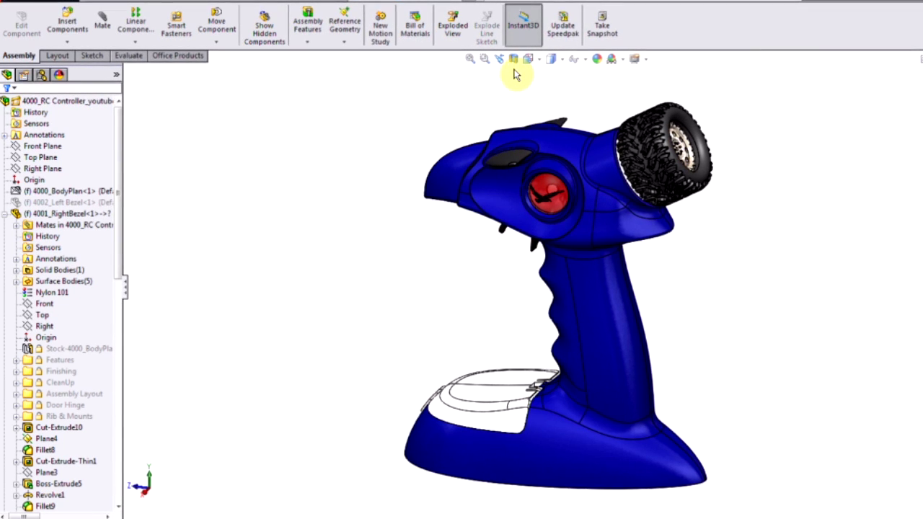
# Step: Start a section view and cut the controller along the Right Plane
pyautogui.click(515, 59)
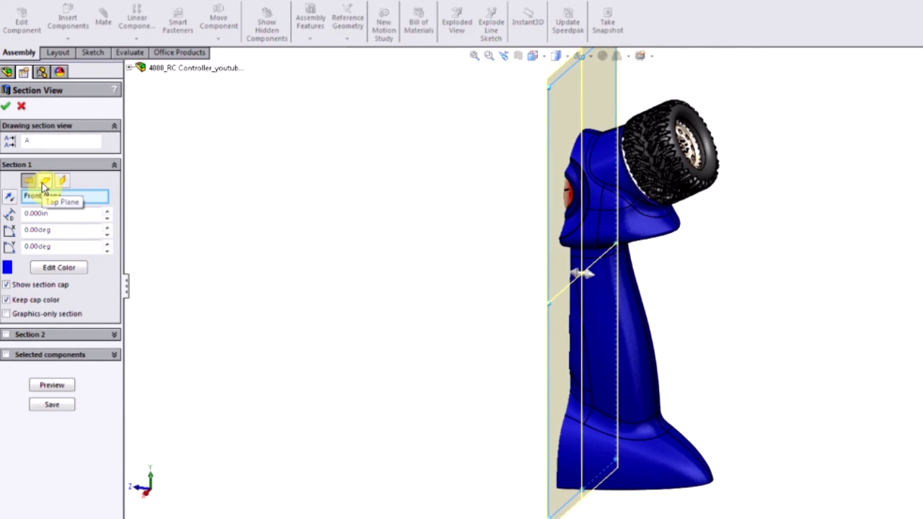
pyautogui.click(63, 182)
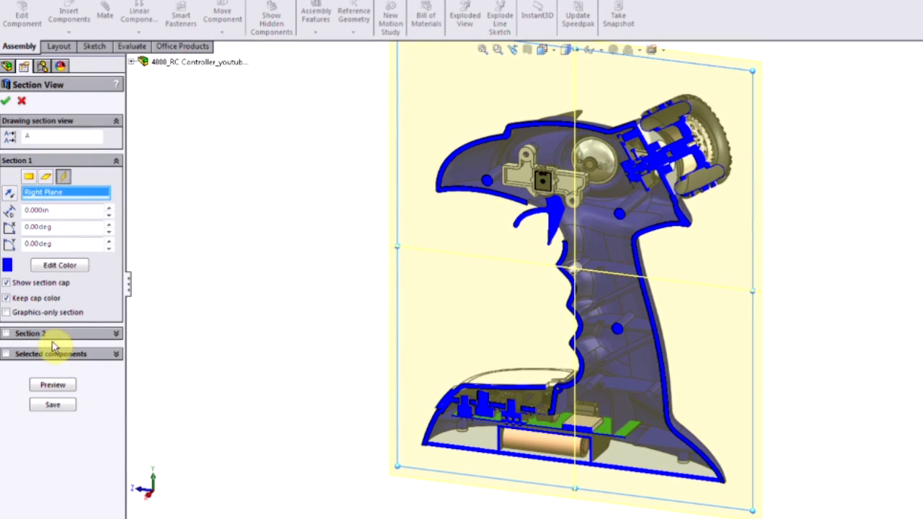
# Step: Include only RightBezel, Horny, Dial Door and Bezel Foot in the section cut
pyautogui.click(8, 354)
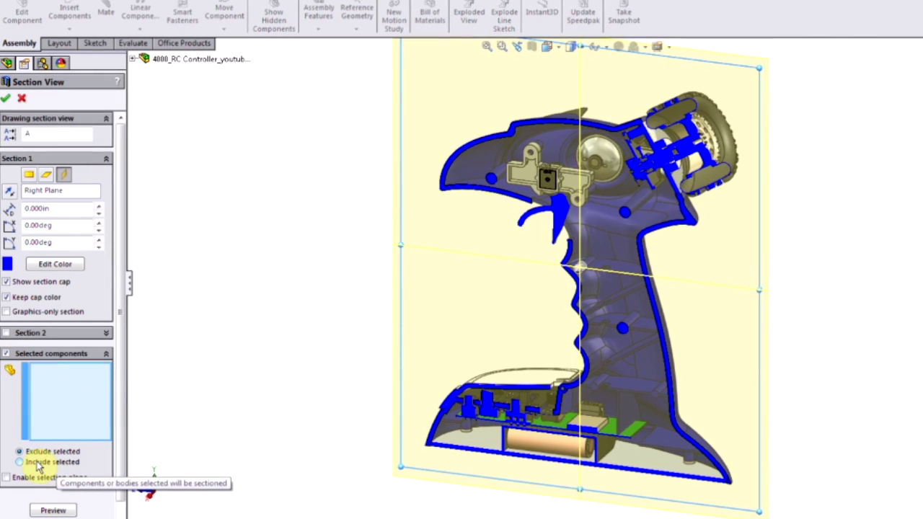
pyautogui.click(20, 462)
pyautogui.click(516, 199)
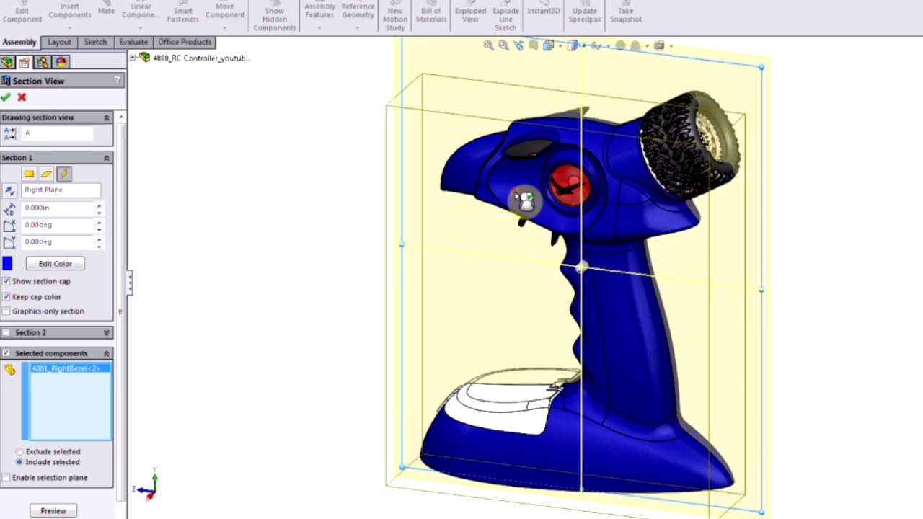
pyautogui.click(527, 159)
pyautogui.click(483, 426)
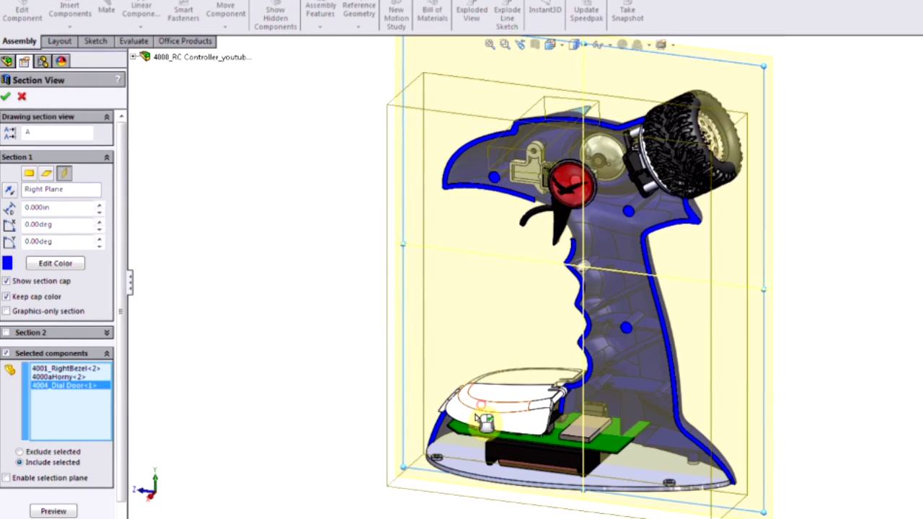
pyautogui.click(457, 463)
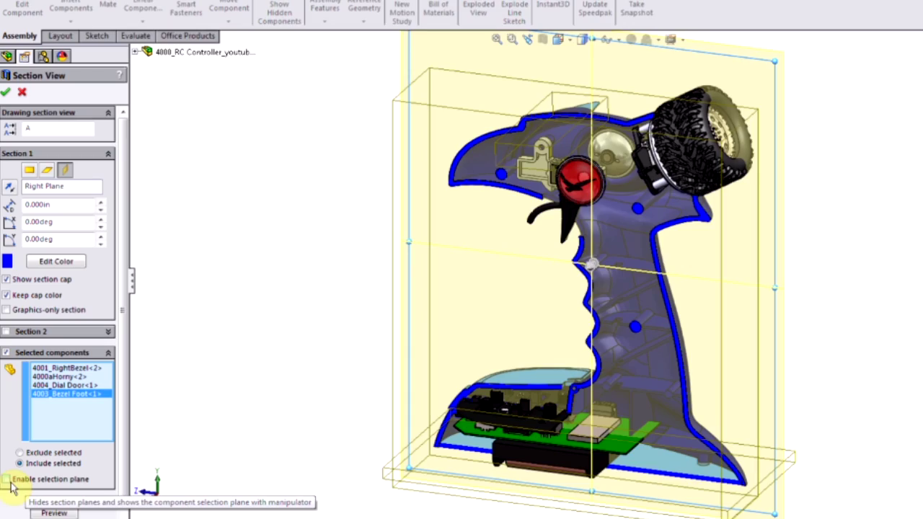
# Step: Turn the component selection plane on, then back off
pyautogui.click(7, 480)
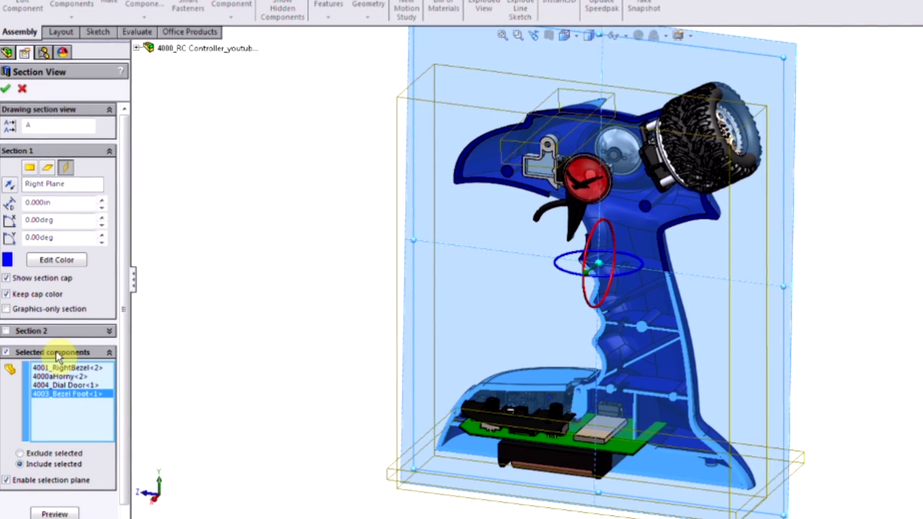
pyautogui.click(13, 482)
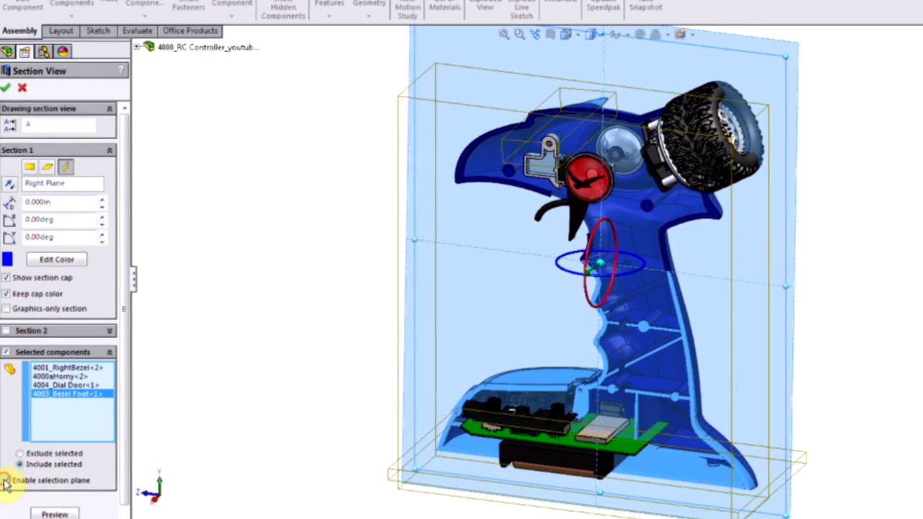
pyautogui.scroll(-1, 128, 325)
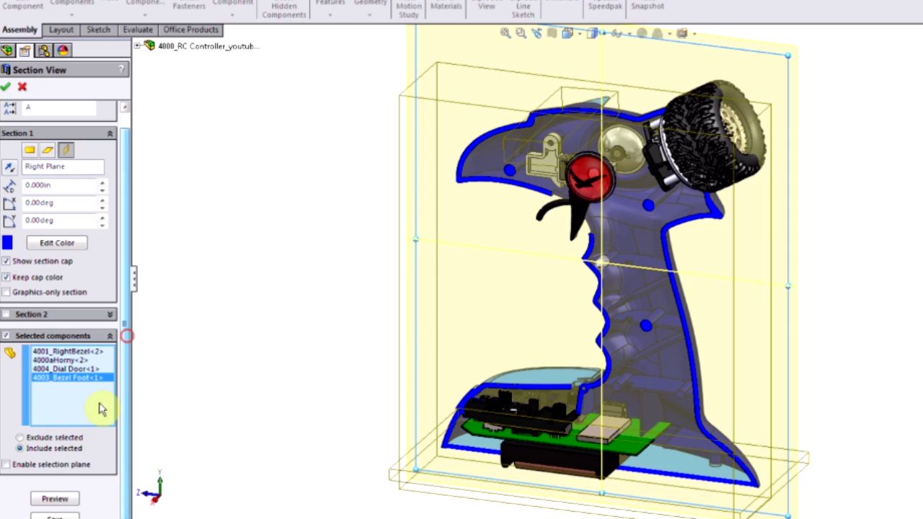
# Step: Preview the four-component section and orbit the model to inspect the cut
pyautogui.click(67, 500)
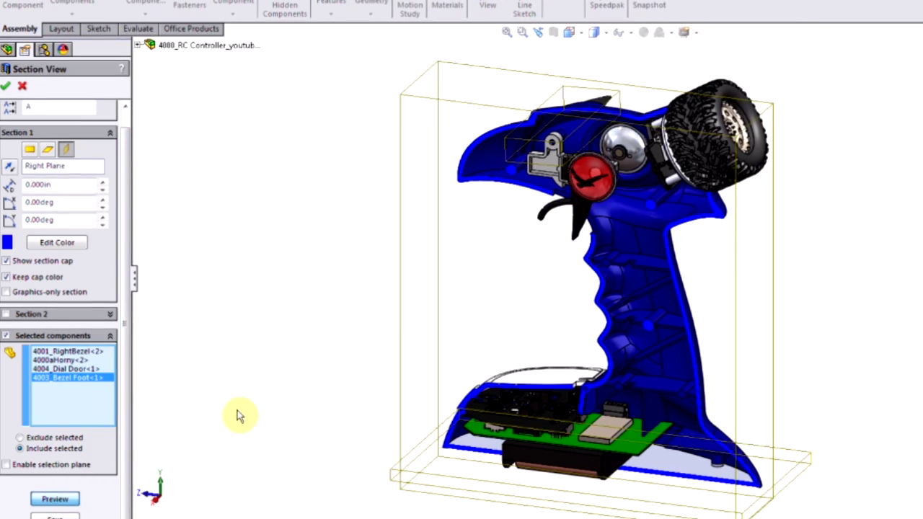
pyautogui.moveTo(239, 417)
pyautogui.mouseDown(button='middle')
pyautogui.moveTo(207, 408)
pyautogui.moveTo(270, 399)
pyautogui.moveTo(219, 392)
pyautogui.moveTo(207, 413)
pyautogui.mouseUp(button='middle')
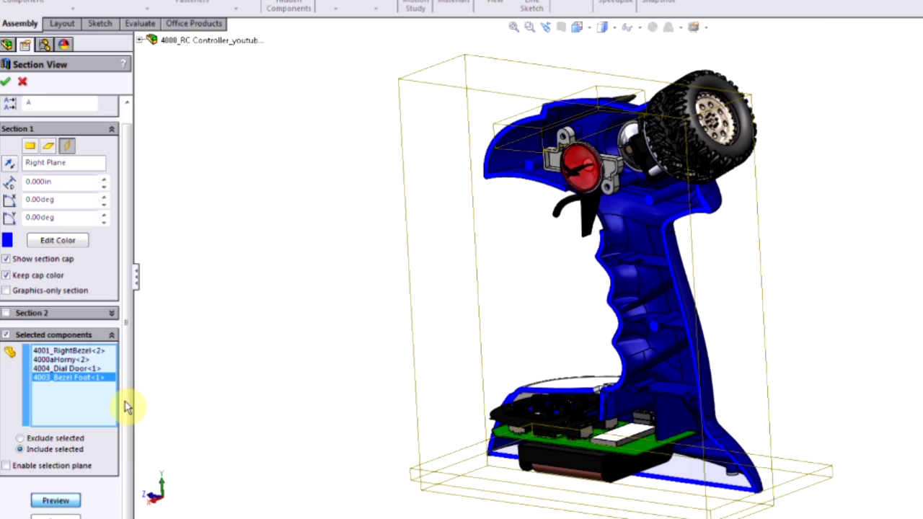
pyautogui.moveTo(124, 406); pyautogui.dragTo(127, 398)
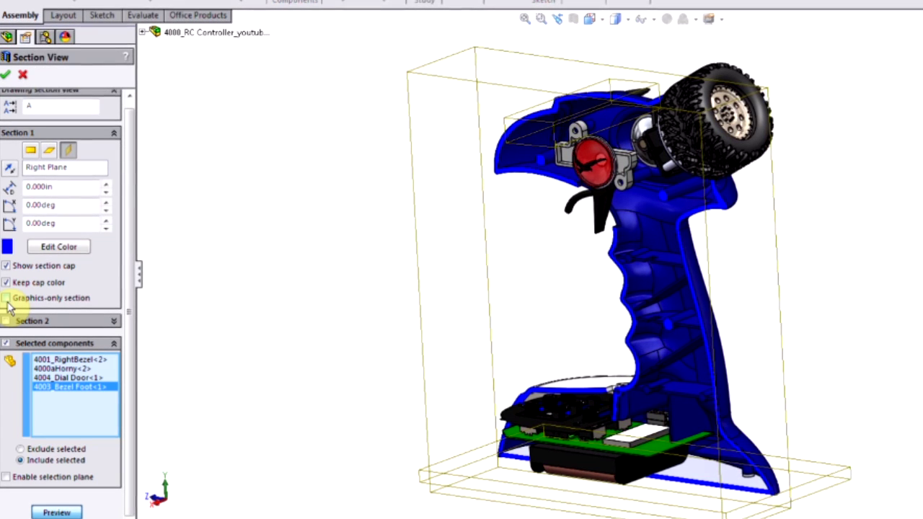
# Step: Turn on Graphics-only section for Section 1
pyautogui.click(7, 298)
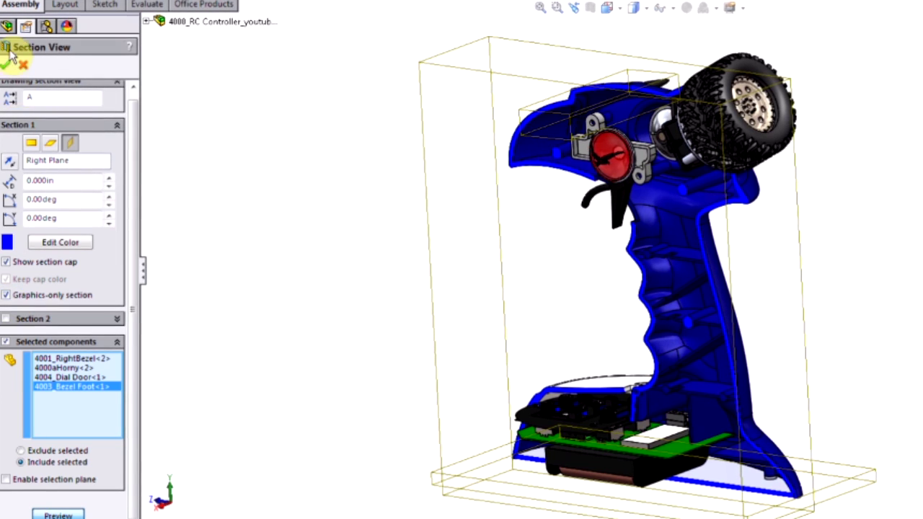
# Step: Accept the Section View with the green OK checkmark
pyautogui.click(10, 65)
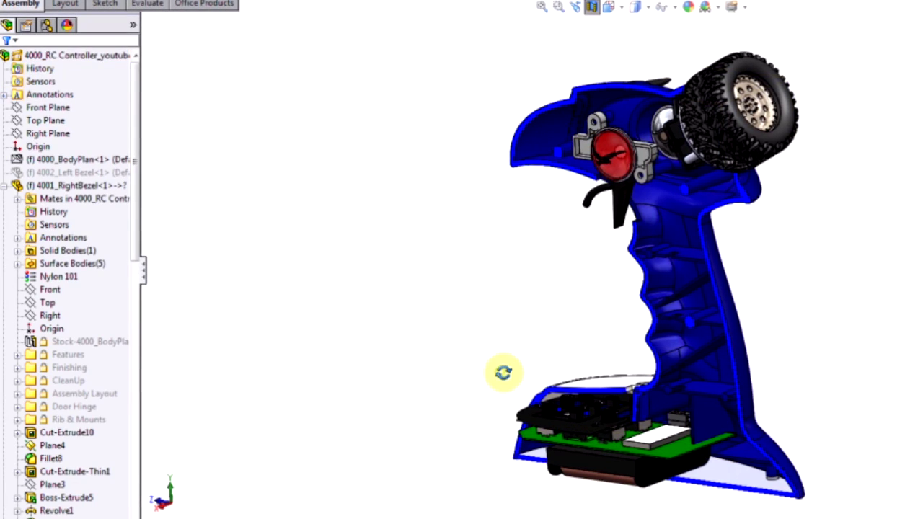